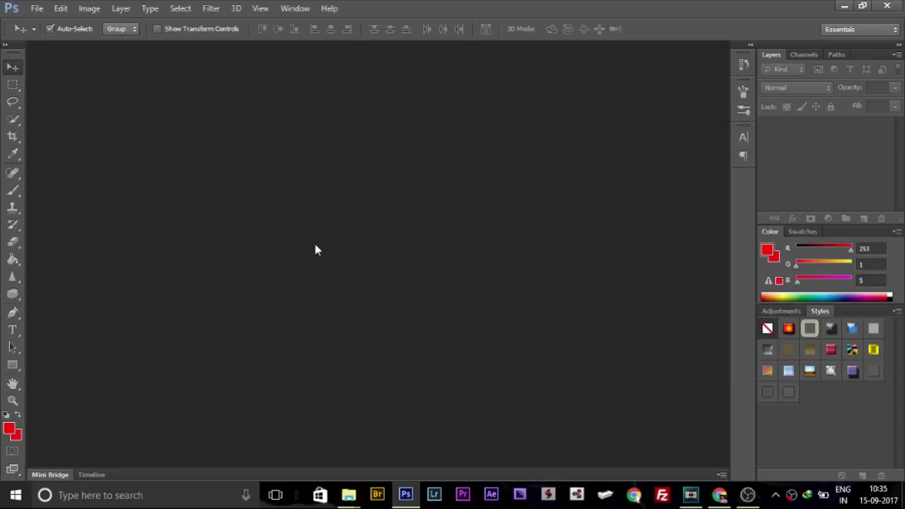
Step: Open IMG_5177.JPG through File > Open As with the format set to Camera Raw
click(41, 9)
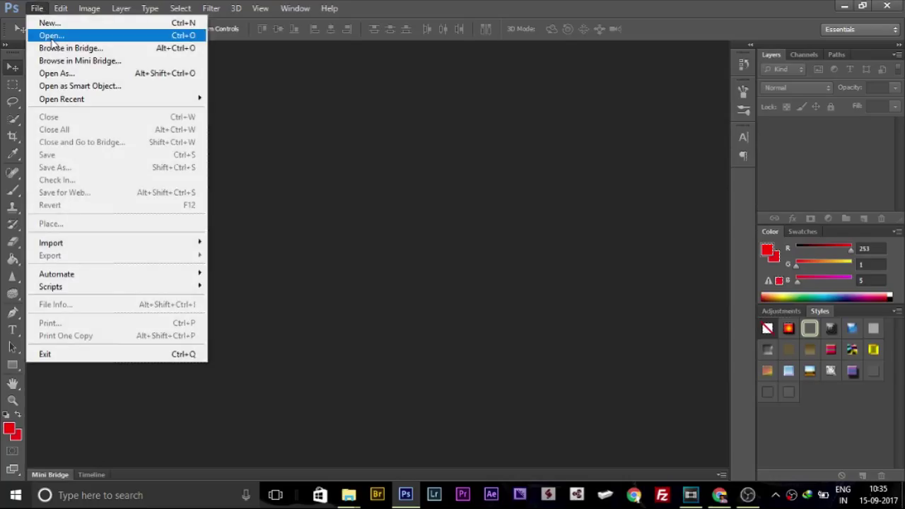
click(58, 74)
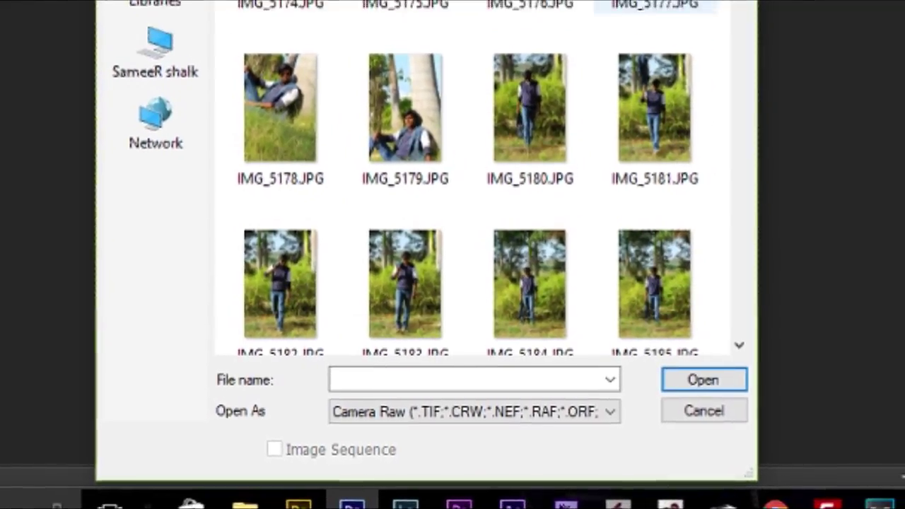
click(654, 4)
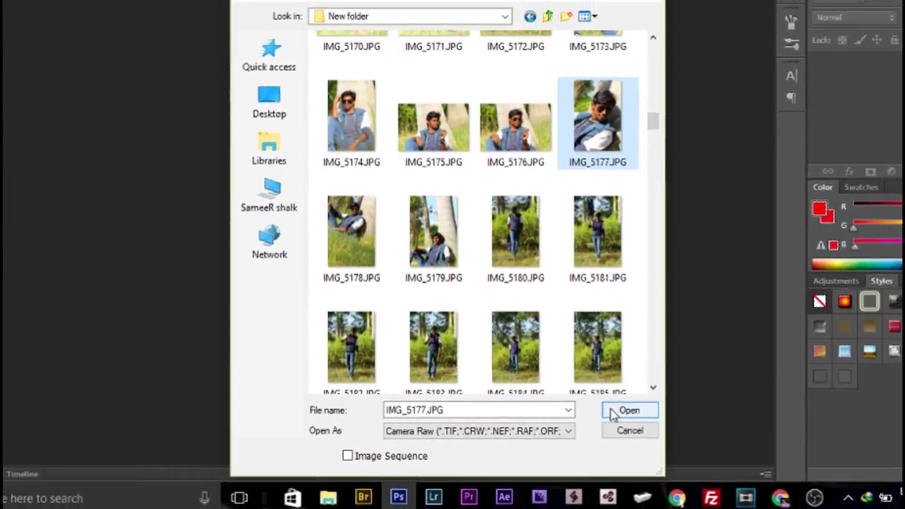
click(612, 412)
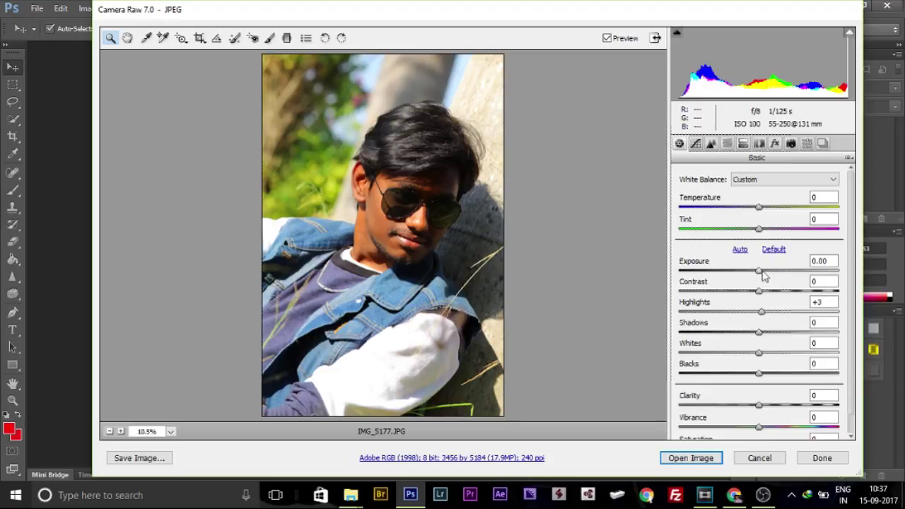
Step: Set Exposure +0.50, Contrast +15, Shadows +40, Whites -18, Blacks -15, Clarity +5 and warm the Temperature
drag(760, 274, 771, 293)
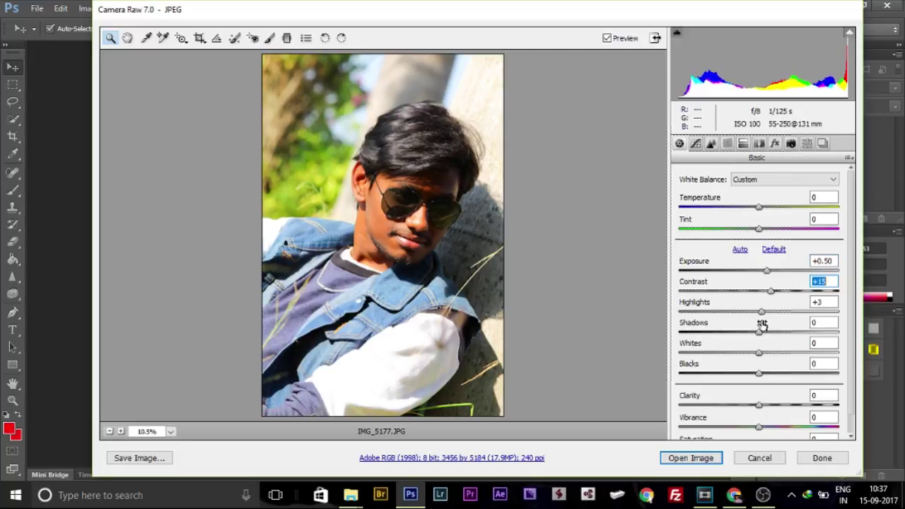
drag(759, 337, 796, 340)
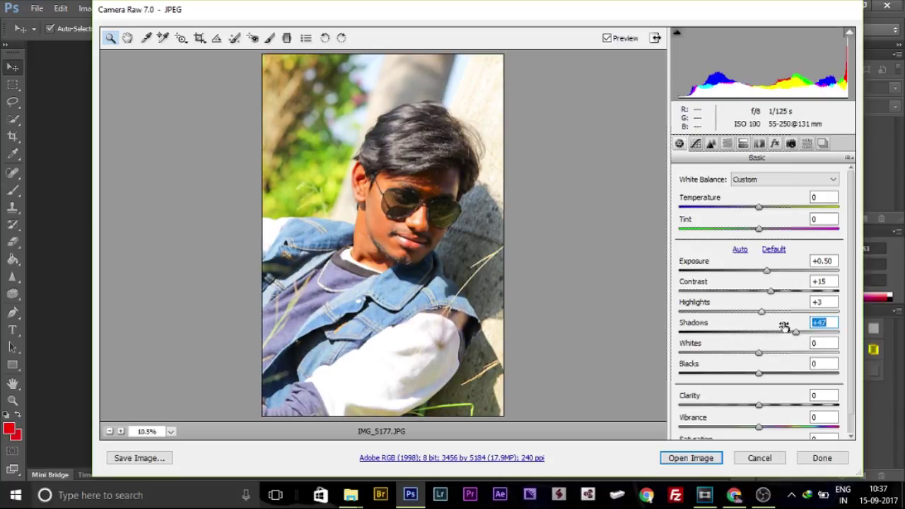
drag(797, 338, 787, 341)
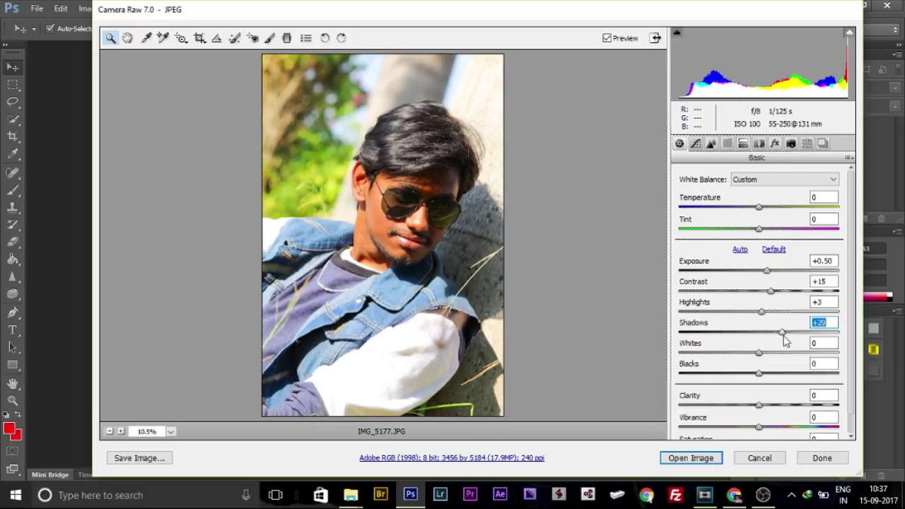
drag(760, 353, 758, 374)
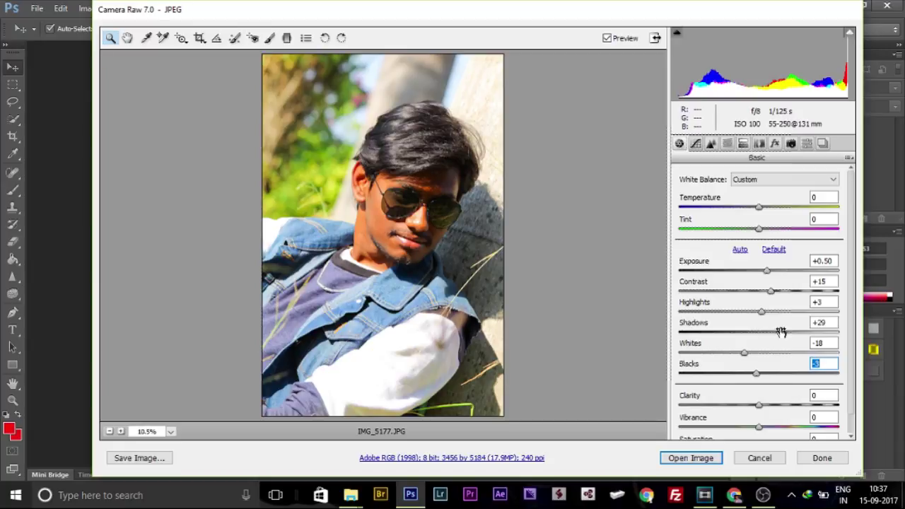
drag(788, 334, 837, 333)
mouse_move(756, 375)
mouse_down()
mouse_move(697, 380)
mouse_move(759, 381)
mouse_move(747, 378)
mouse_up()
drag(836, 333, 790, 336)
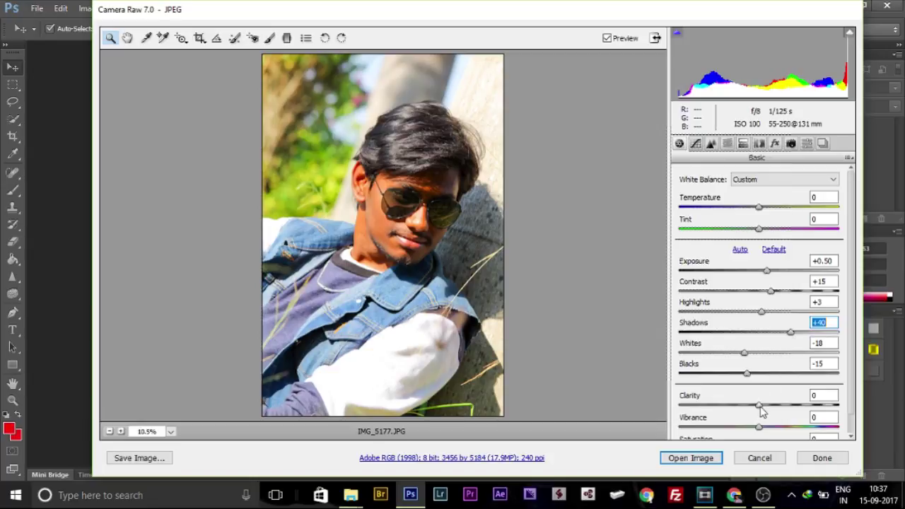
drag(760, 408, 762, 408)
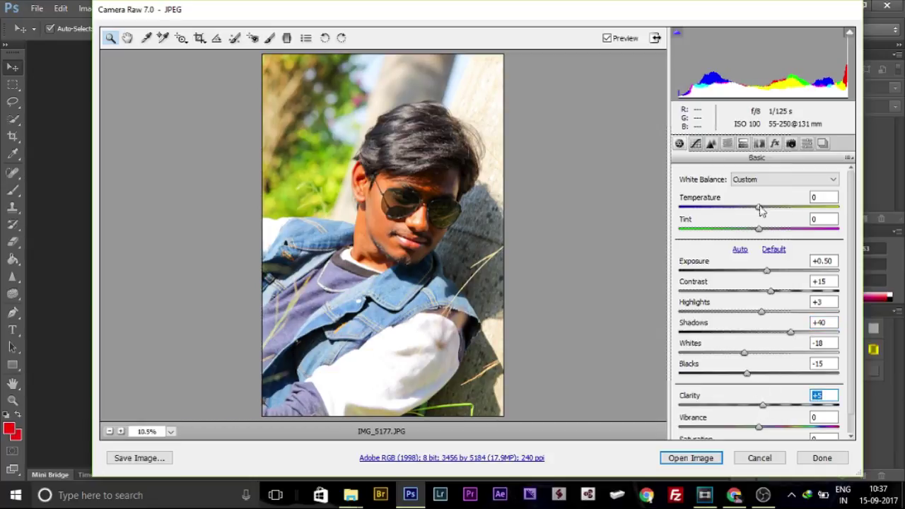
drag(760, 207, 762, 233)
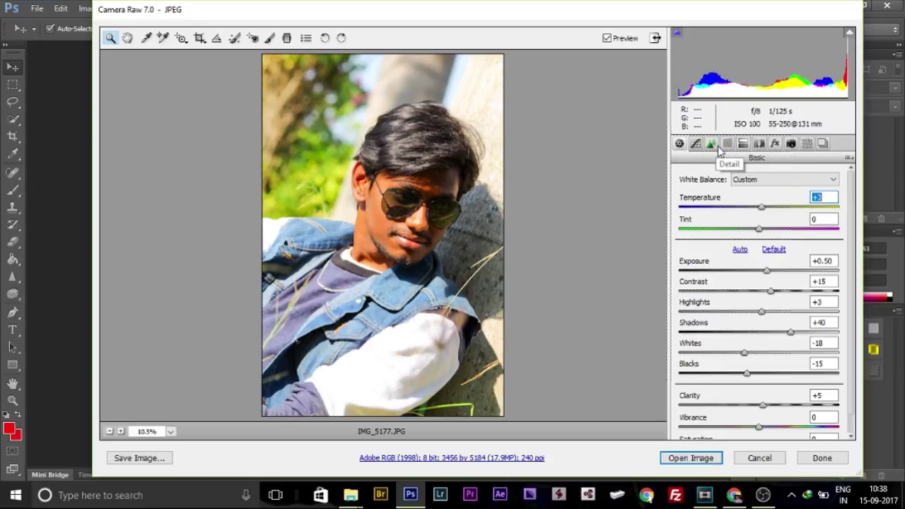
Step: Raise a midtone point slightly on the Point tone curve, then bring up HSL / Grayscale
click(696, 143)
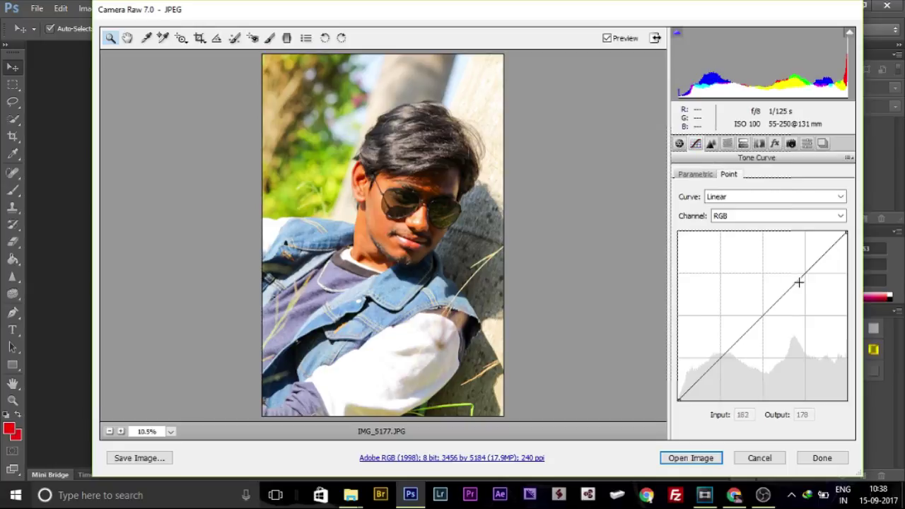
mouse_move(782, 297)
mouse_down()
mouse_move(774, 281)
mouse_move(785, 292)
mouse_up()
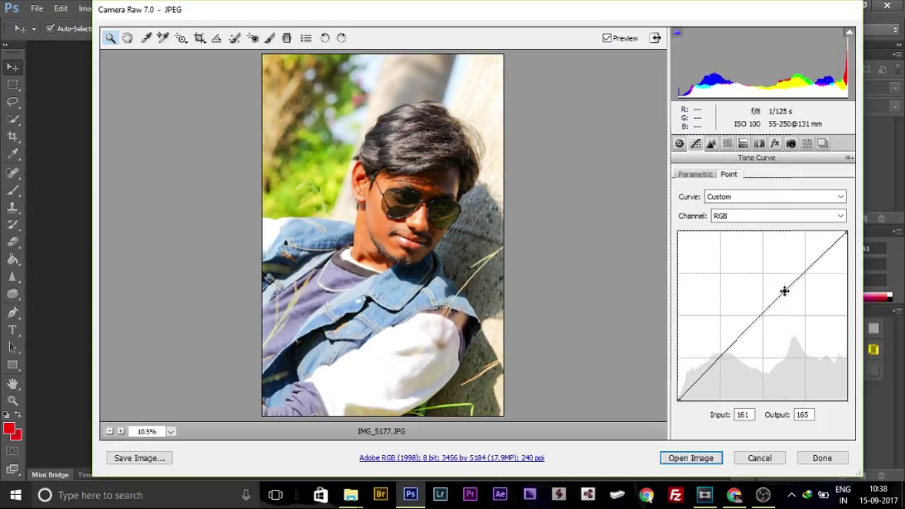
click(742, 146)
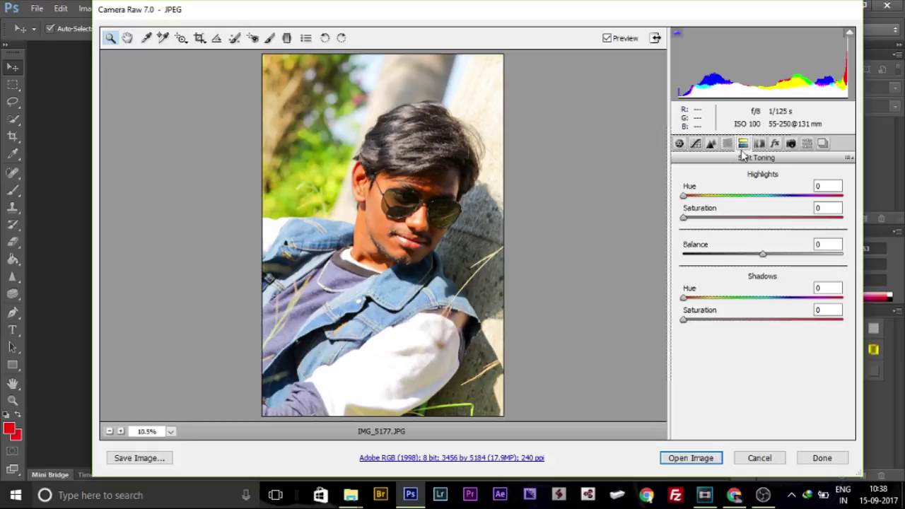
click(726, 146)
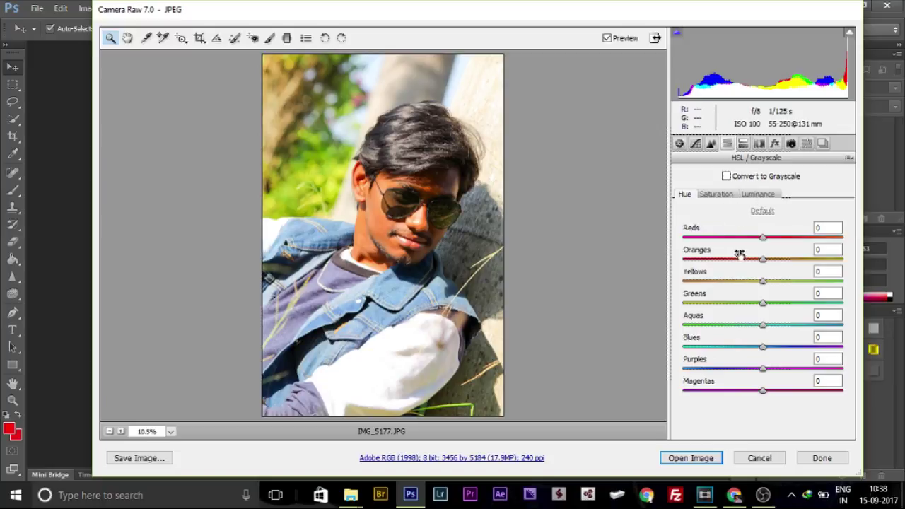
Step: Set HSL Saturation for Oranges to -22 and Reds to -24, and Oranges Luminance to +17
click(723, 196)
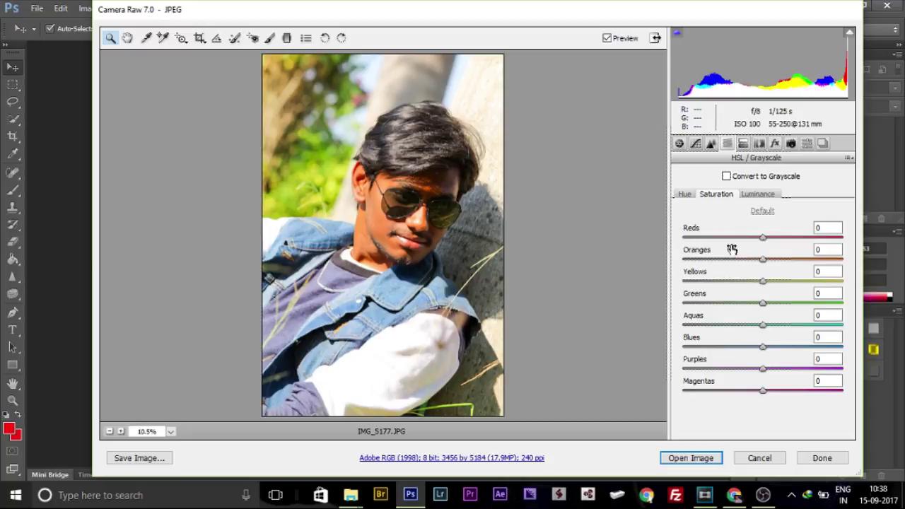
mouse_move(761, 262)
mouse_down()
mouse_move(707, 265)
mouse_move(756, 264)
mouse_move(745, 260)
mouse_up()
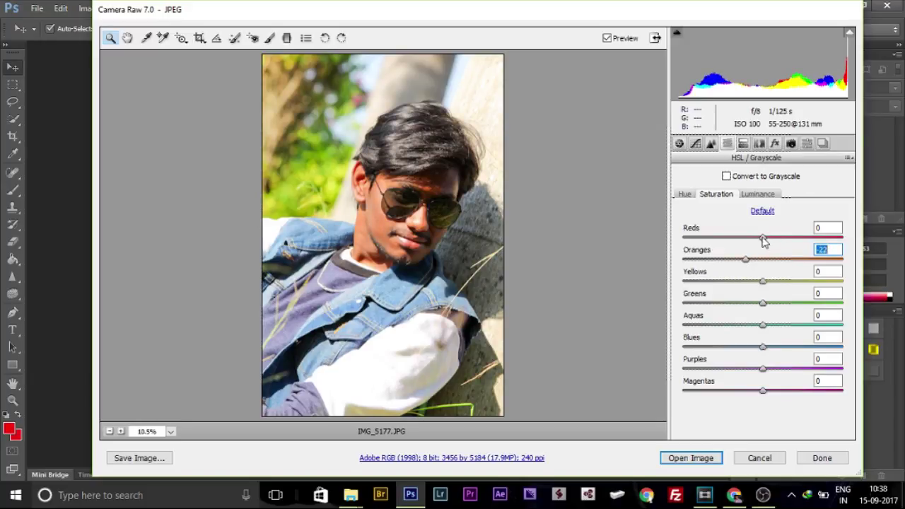
drag(763, 238, 752, 243)
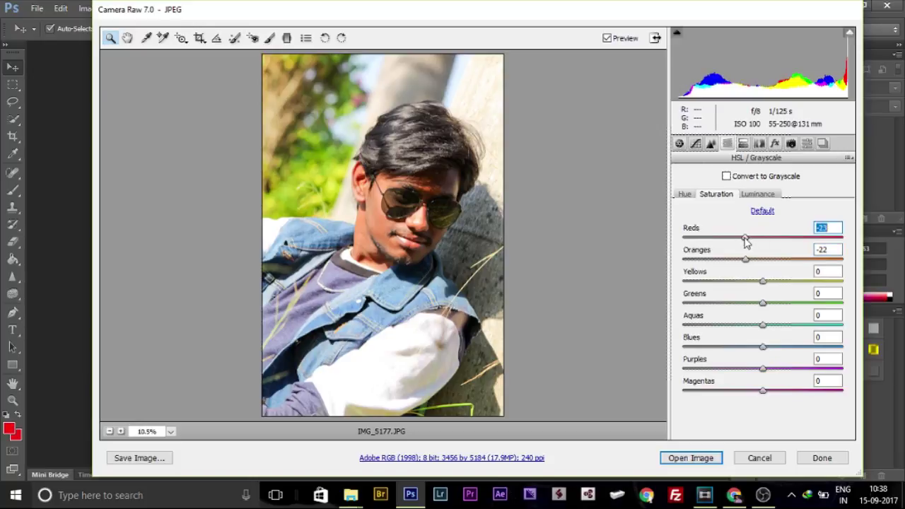
click(754, 197)
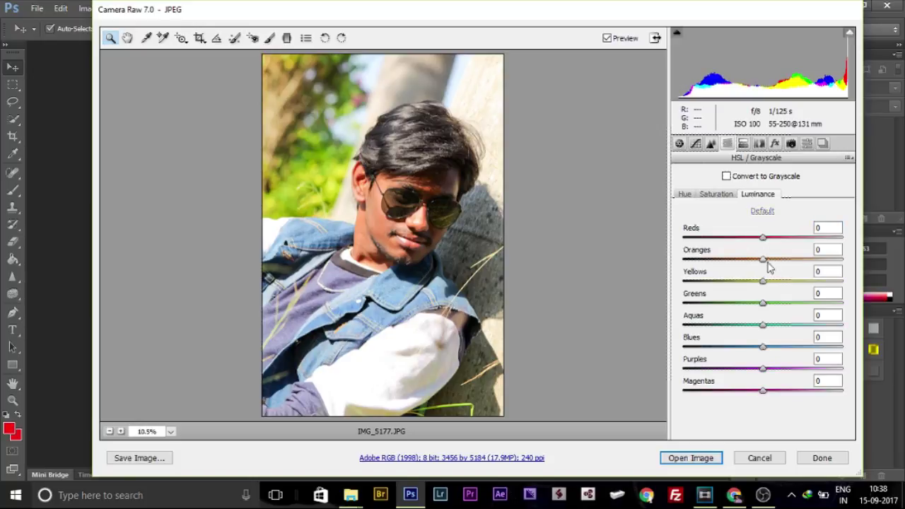
drag(767, 265, 778, 263)
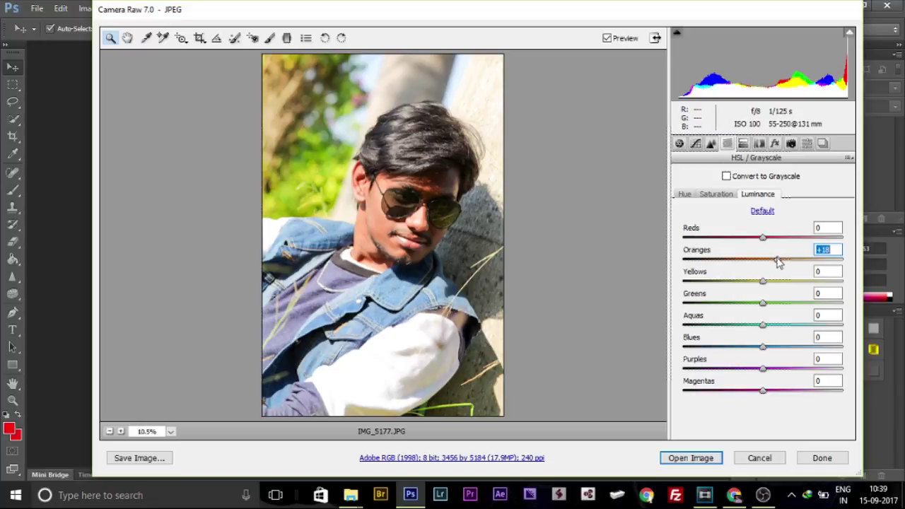
Step: On the HSL Hue tab, drag Greens to -98 to make the background foliage yellow
click(683, 195)
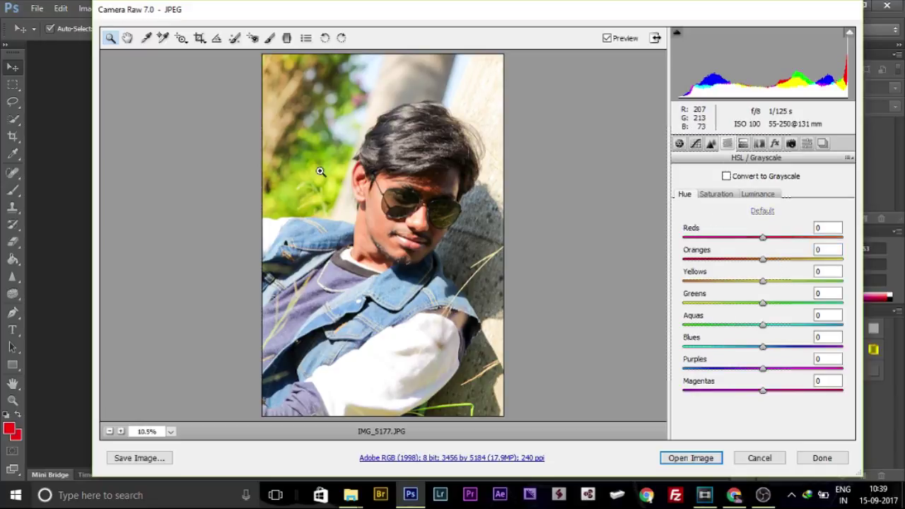
drag(762, 303, 793, 307)
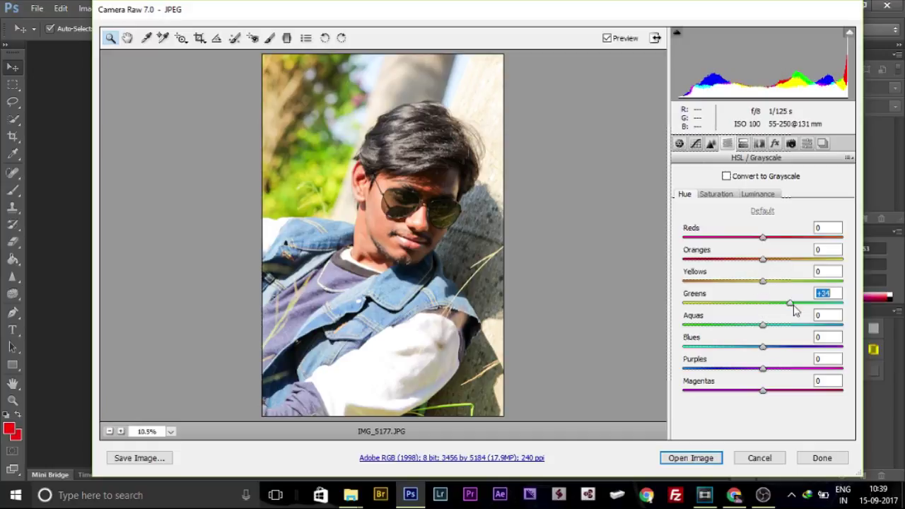
drag(685, 303, 826, 304)
click(686, 303)
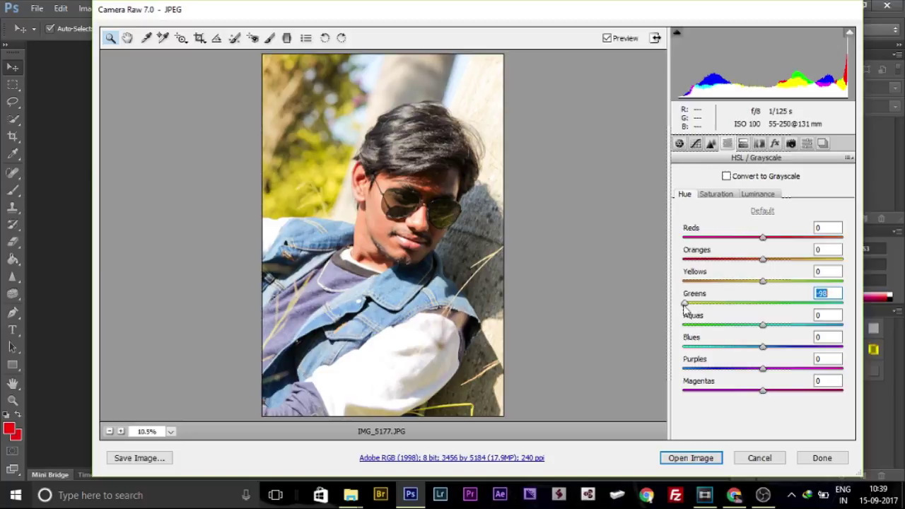
mouse_move(763, 285)
mouse_down()
mouse_move(692, 283)
mouse_move(764, 285)
mouse_up()
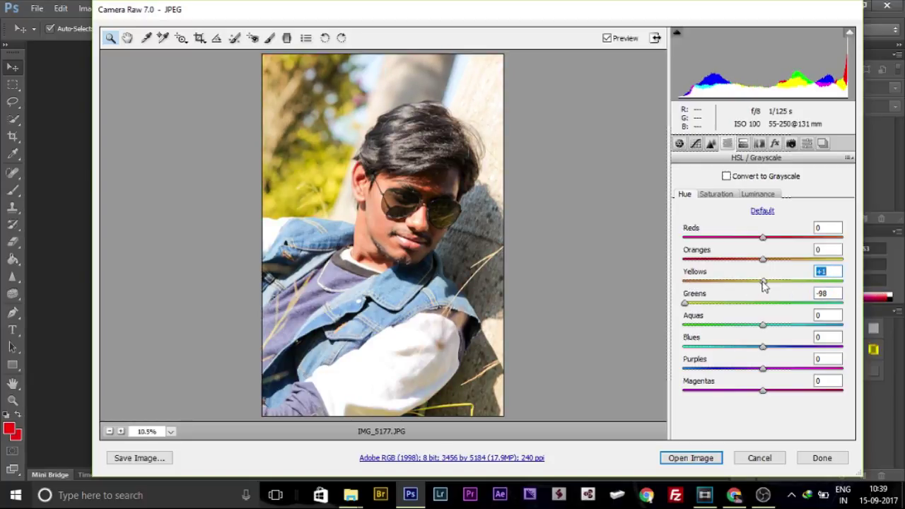
Step: Raise HSL Saturation: Yellows +82, Aquas +8, Blues +100 and Purples +91
click(717, 195)
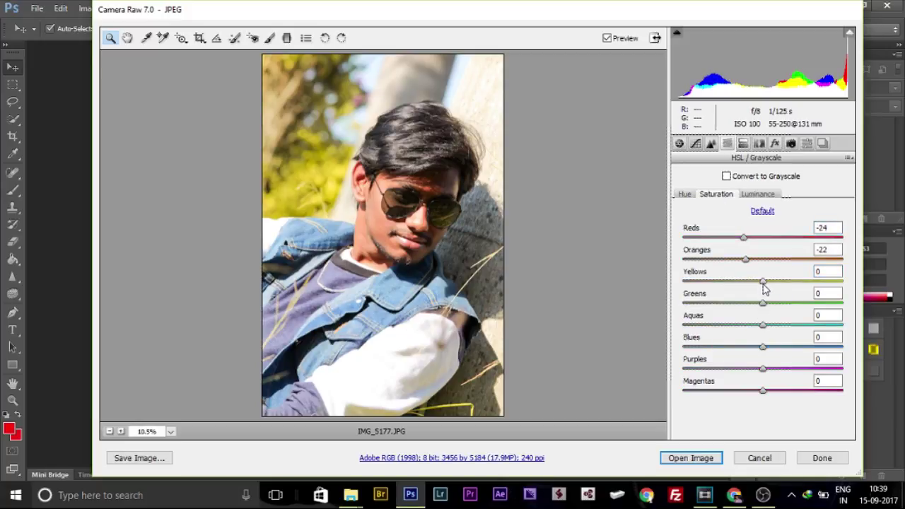
drag(763, 281, 829, 287)
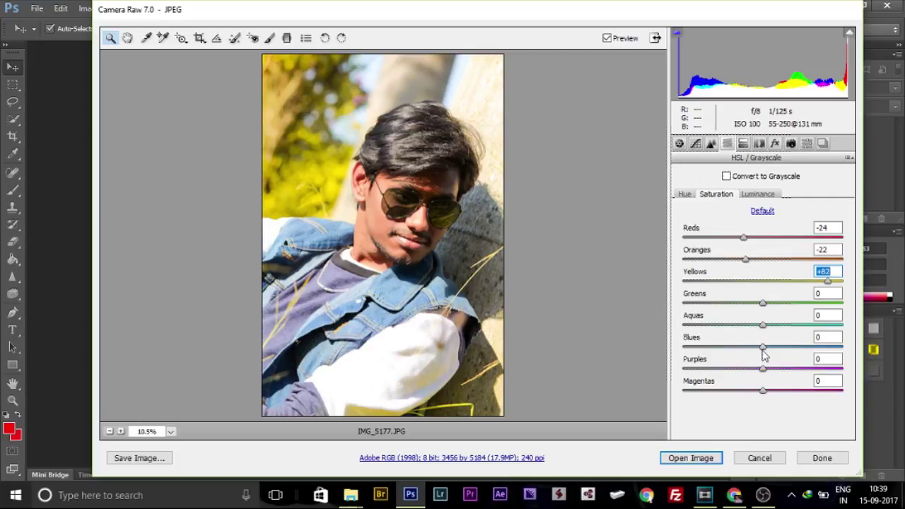
drag(763, 348, 818, 356)
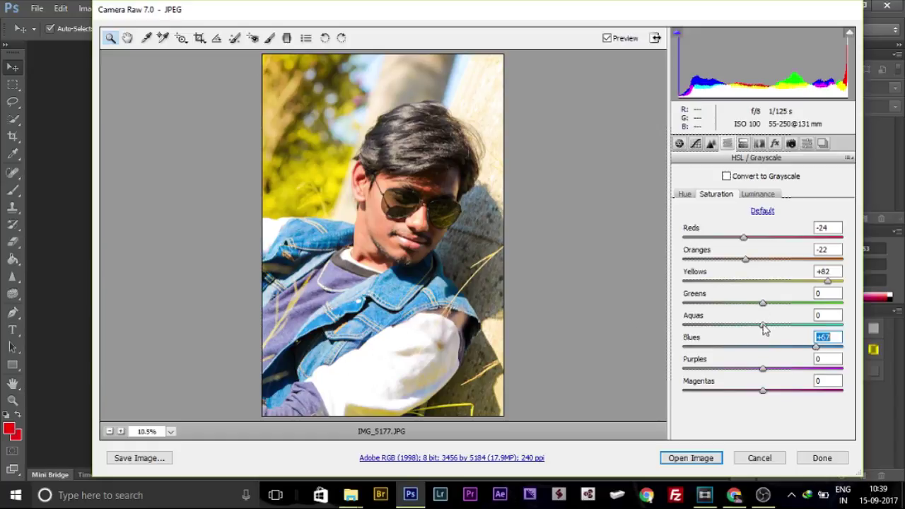
mouse_move(765, 329)
mouse_down()
mouse_move(833, 342)
mouse_move(746, 347)
mouse_move(773, 341)
mouse_up()
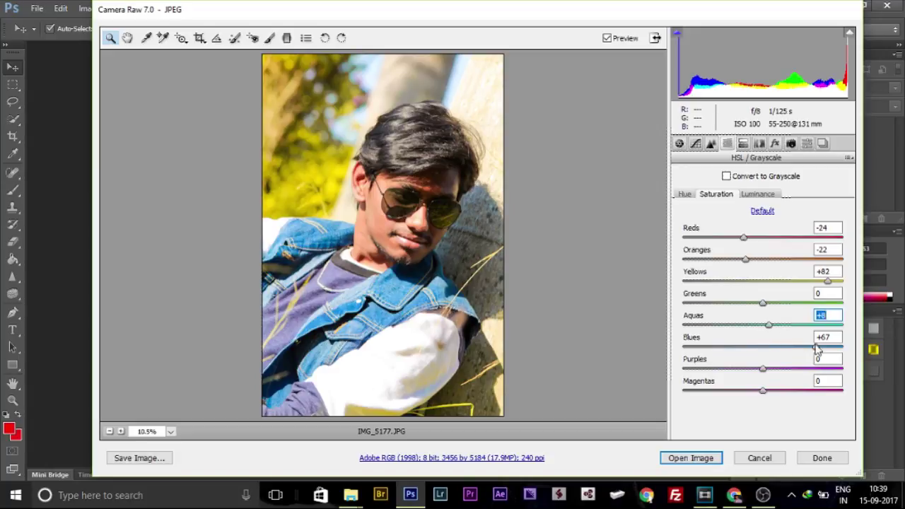
drag(817, 348, 854, 356)
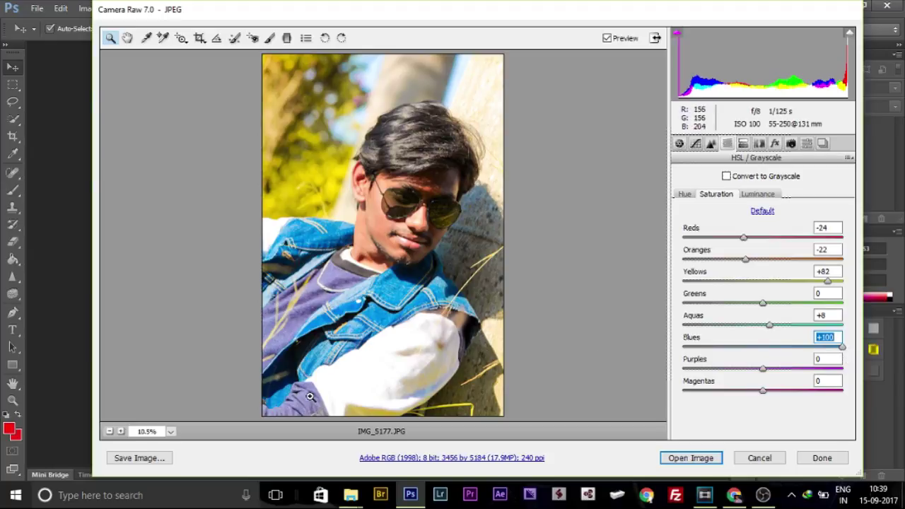
drag(762, 371, 835, 385)
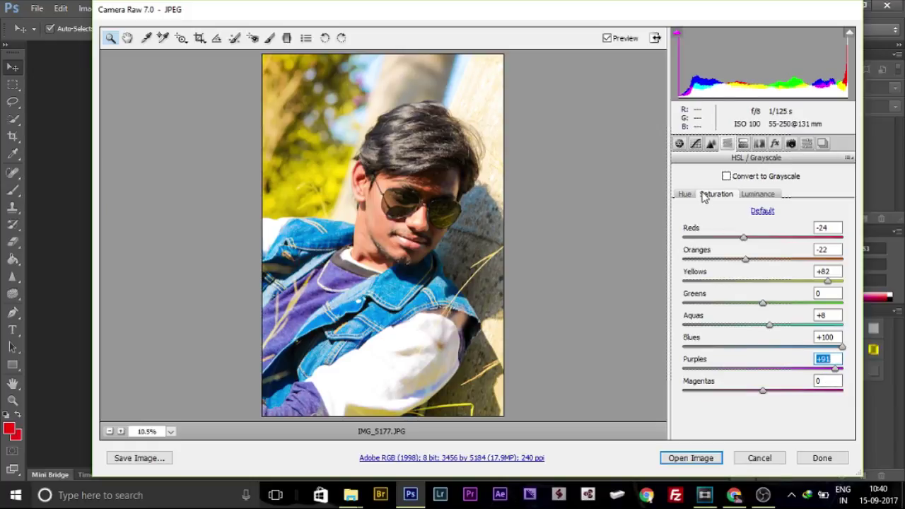
Step: Darken the Blues luminance slightly, then open the graded image in Photoshop via Open Image
click(756, 196)
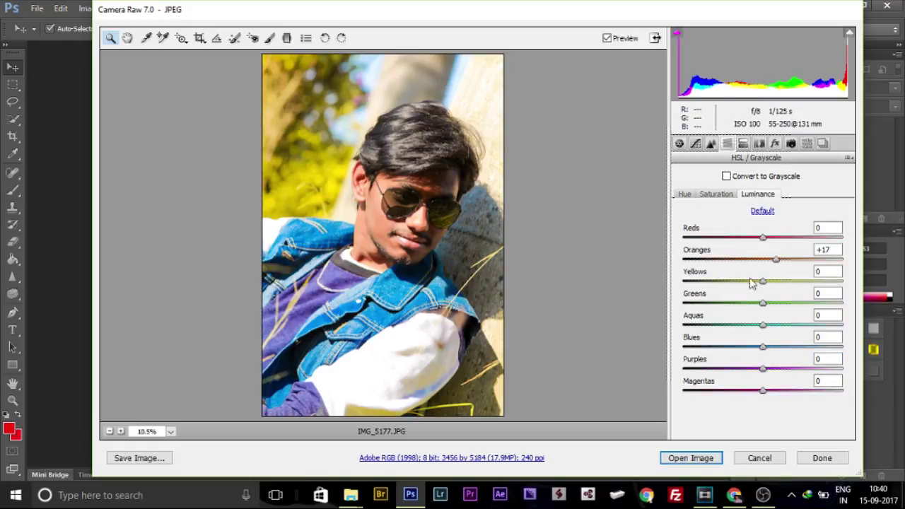
mouse_move(763, 347)
mouse_down()
mouse_move(713, 350)
mouse_move(763, 347)
mouse_up()
click(691, 458)
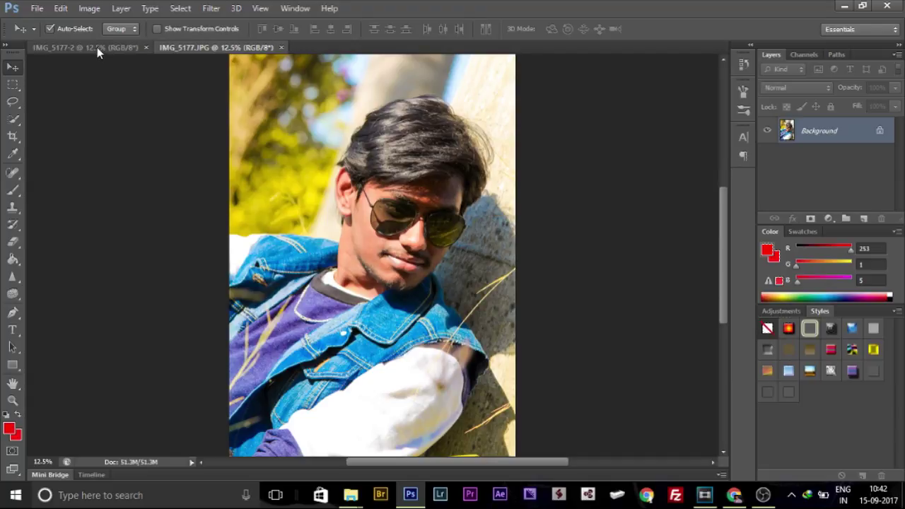
Step: Compare IMG_5177-2 with the graded IMG_5177.JPG, then start Filter > Nik Collection > Color Efex Pro 4
click(97, 48)
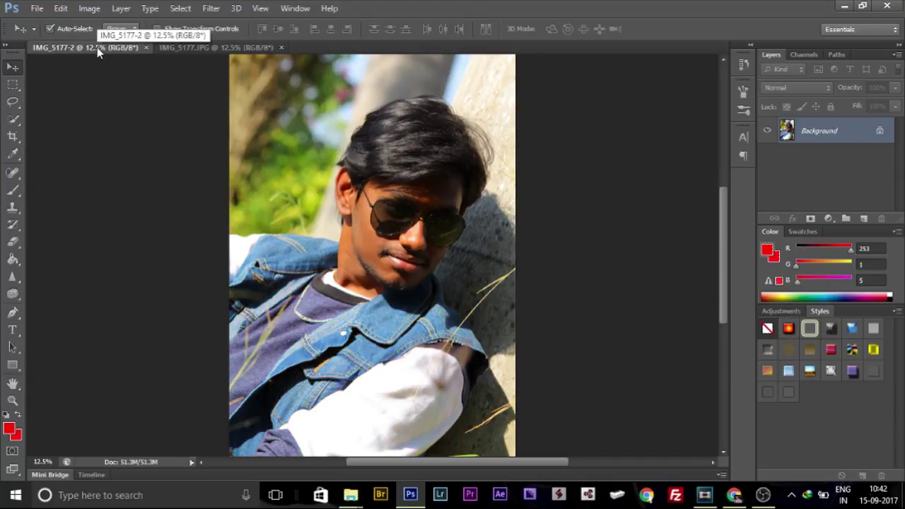
click(167, 48)
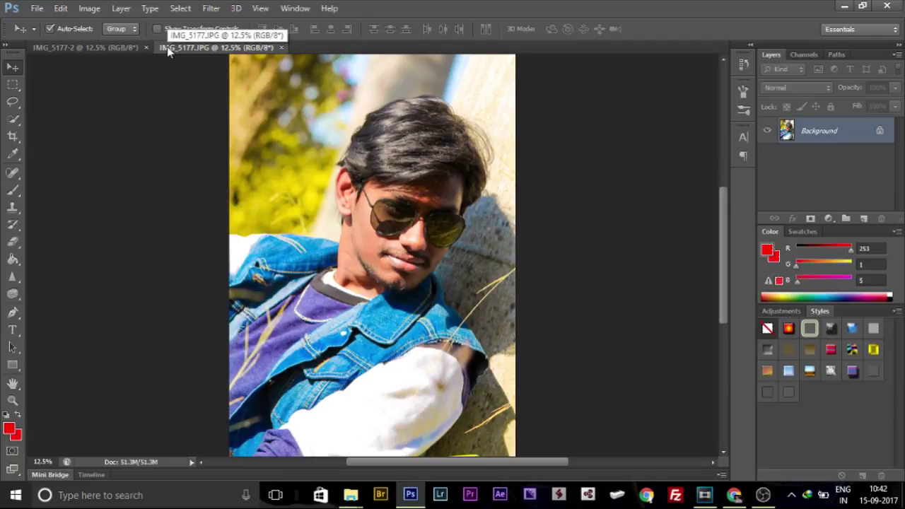
click(213, 10)
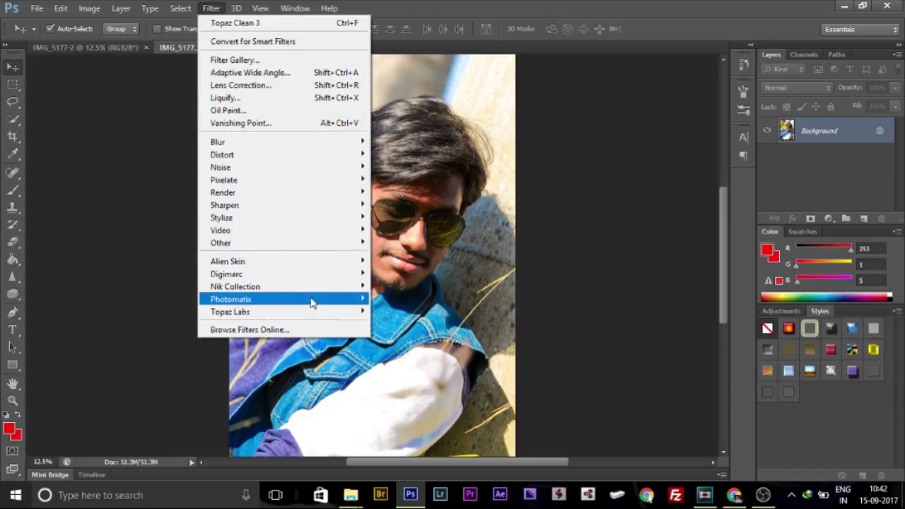
mouse_move(323, 297)
mouse_move(292, 294)
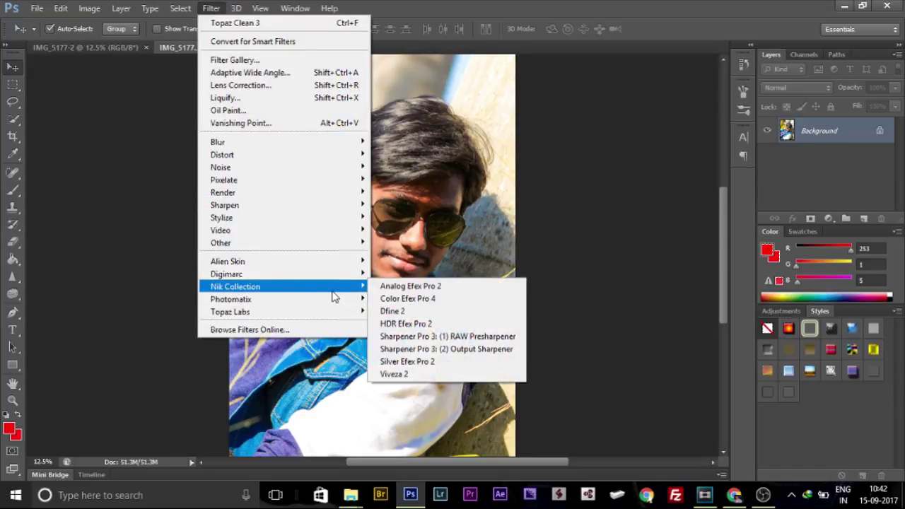
click(398, 302)
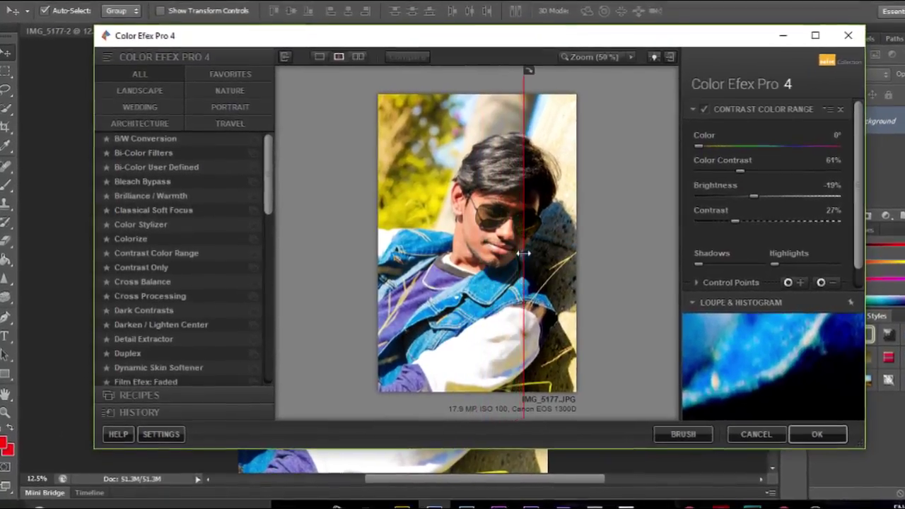
Step: Sweep the before/after divider across the photo and try a Color hue tint, returning it to 0°
drag(524, 253, 489, 275)
drag(608, 284, 550, 273)
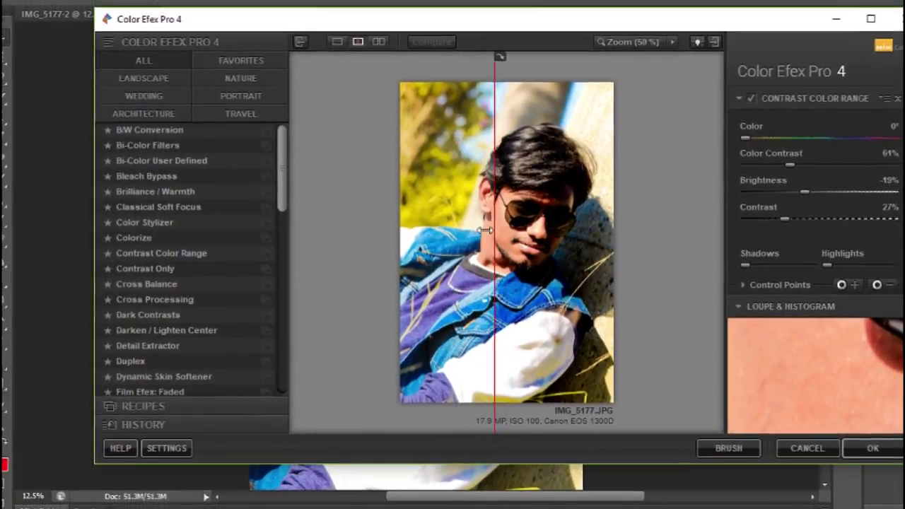
drag(484, 231, 392, 246)
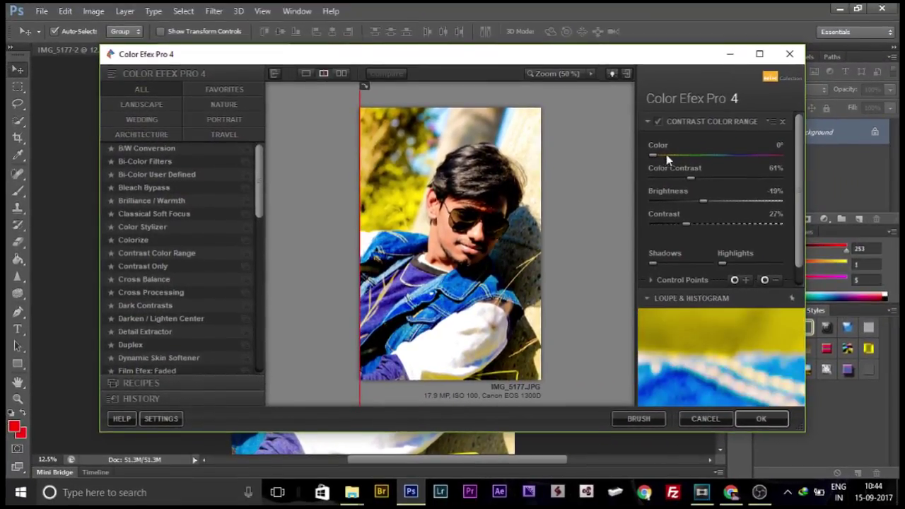
mouse_move(653, 156)
mouse_down()
mouse_move(742, 159)
mouse_move(669, 157)
mouse_up()
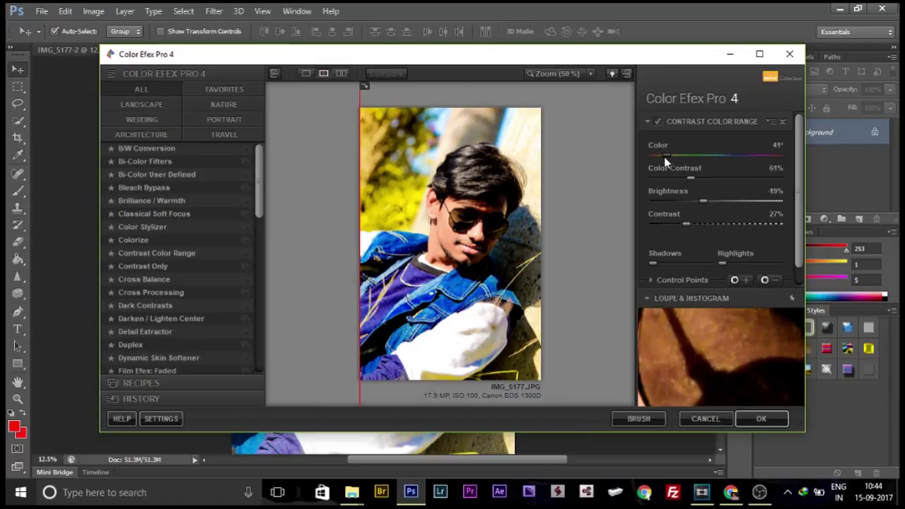
drag(664, 156, 647, 161)
Step: Set Brightness to -23%, lift Shadows, raise Contrast to 42% and lower Color Contrast
mouse_move(701, 200)
mouse_down()
mouse_move(730, 196)
mouse_move(653, 204)
mouse_move(703, 204)
mouse_move(701, 195)
mouse_up()
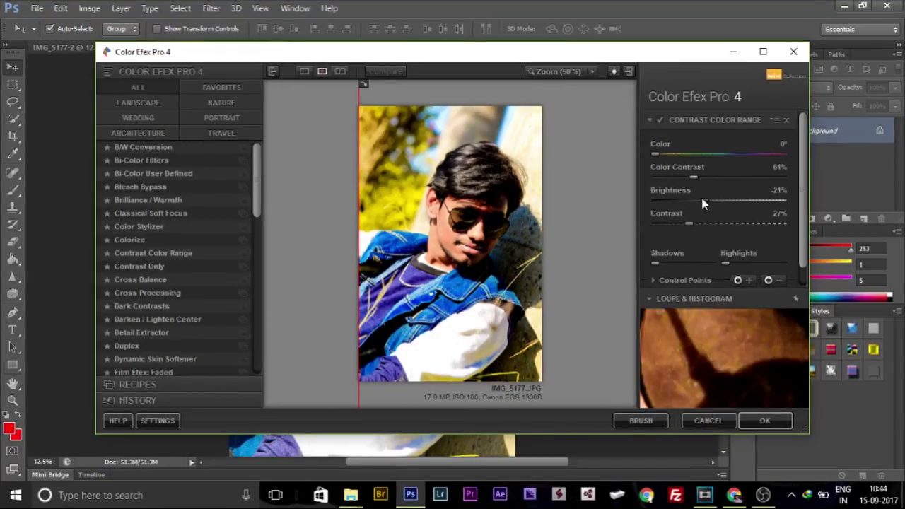
mouse_move(655, 270)
mouse_down()
mouse_move(694, 269)
mouse_move(666, 265)
mouse_up()
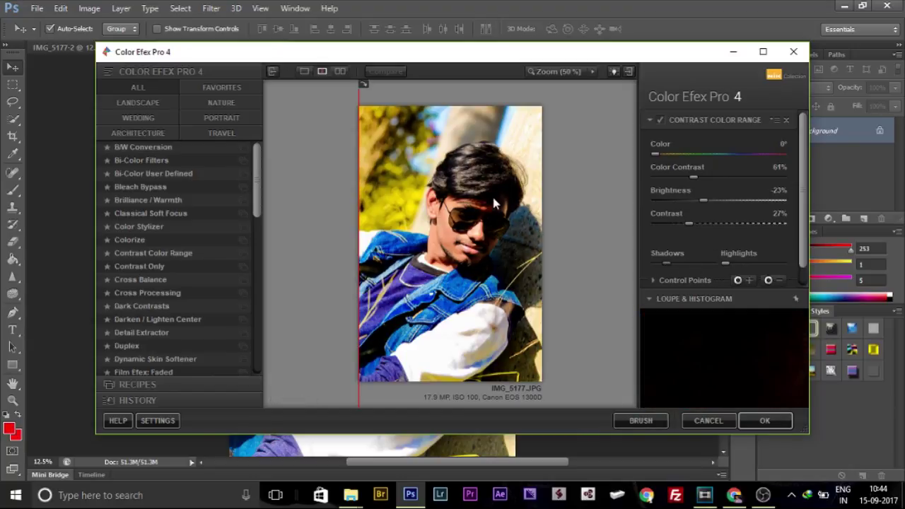
drag(667, 263, 717, 264)
drag(689, 224, 708, 223)
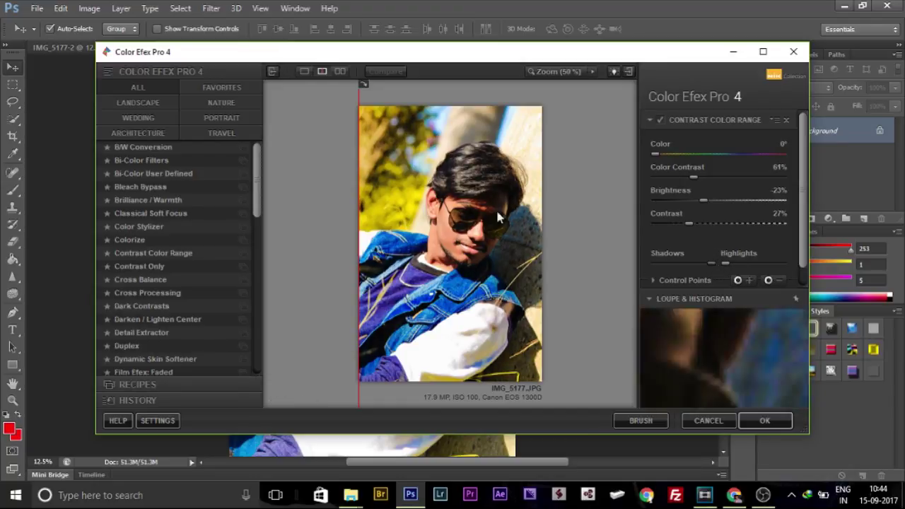
mouse_move(694, 176)
mouse_down()
mouse_move(659, 177)
mouse_move(741, 176)
mouse_move(691, 179)
mouse_up()
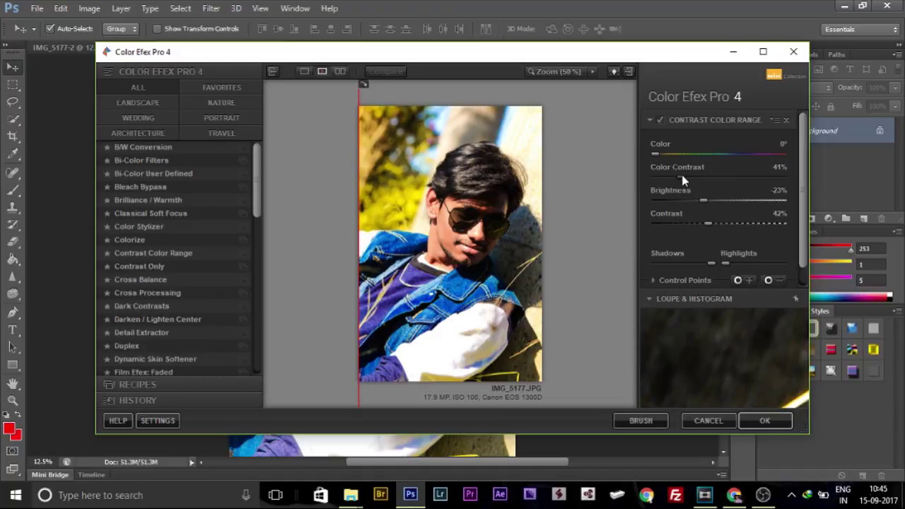
Step: Set Color Contrast to 42% and Brightness to -6%, checking results with the split-preview divider
drag(674, 177, 683, 176)
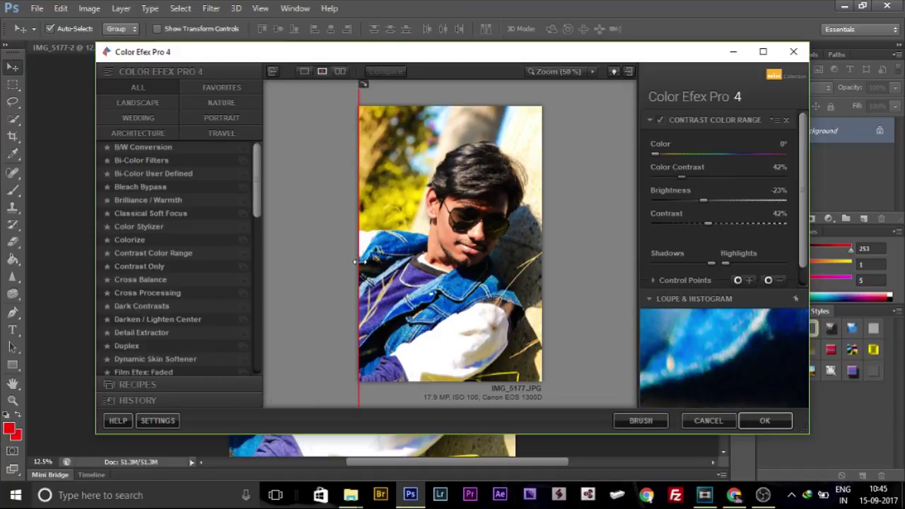
drag(356, 262, 369, 276)
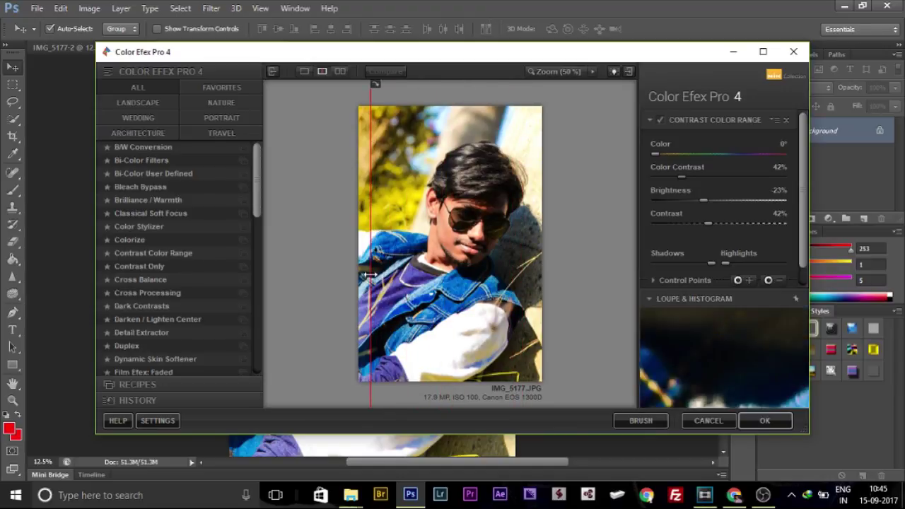
drag(706, 201, 719, 204)
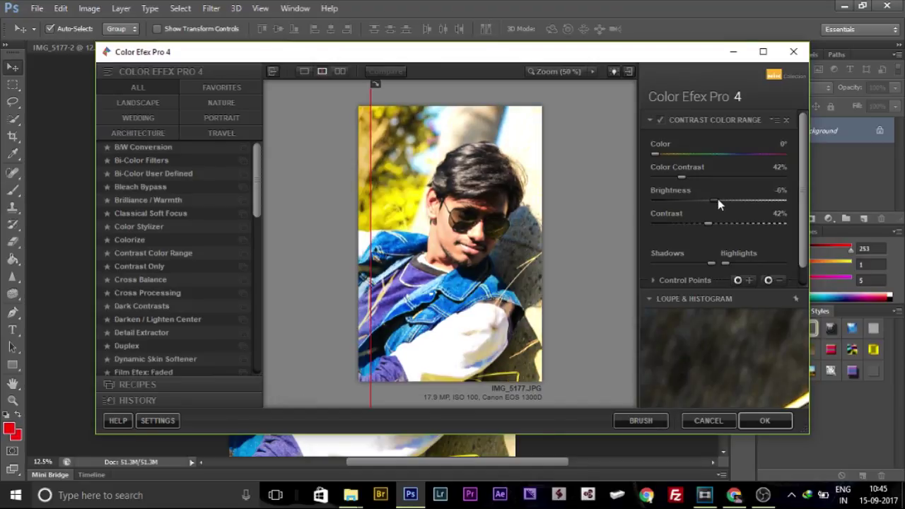
drag(377, 282, 415, 283)
drag(472, 287, 369, 316)
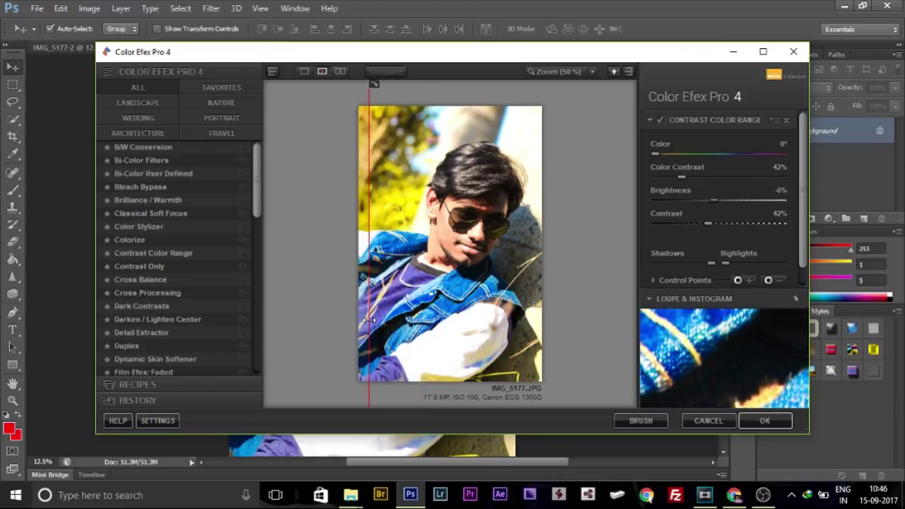
Step: Apply the Contrast Color Range filter as a new layer and compare it with the original
click(766, 421)
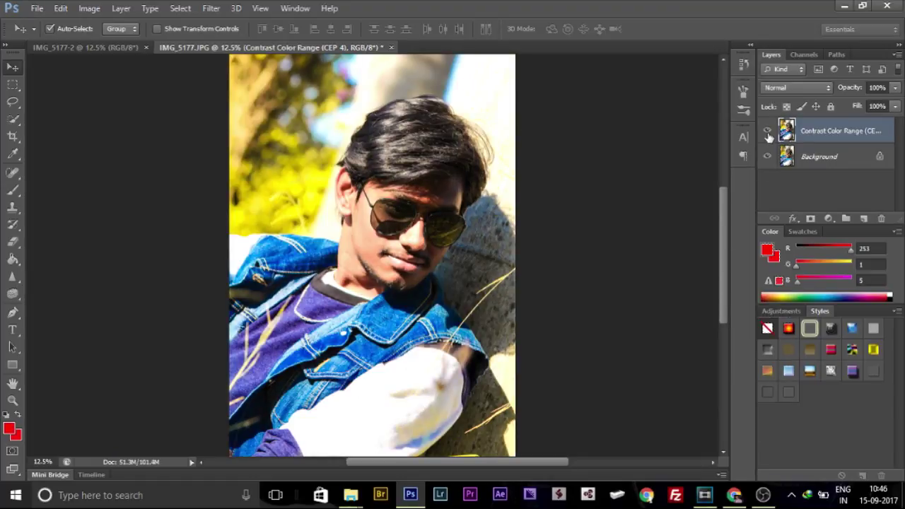
click(767, 132)
click(768, 132)
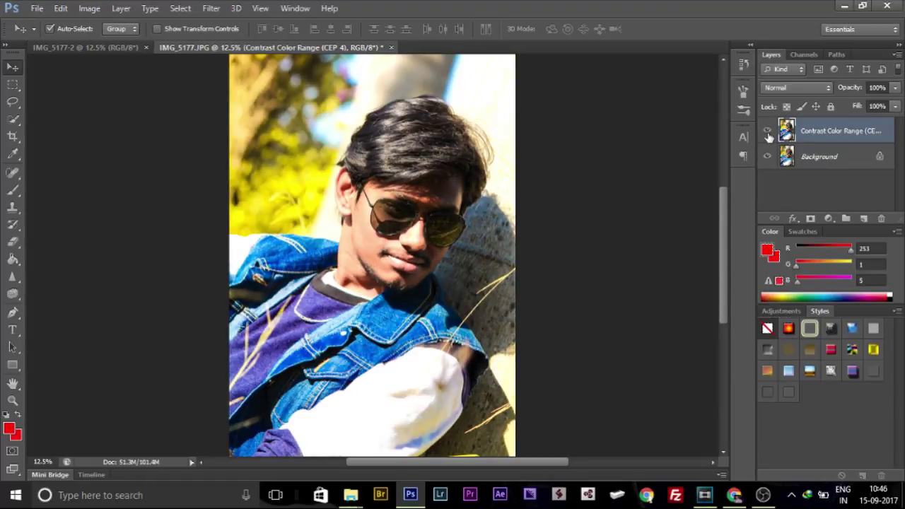
click(767, 132)
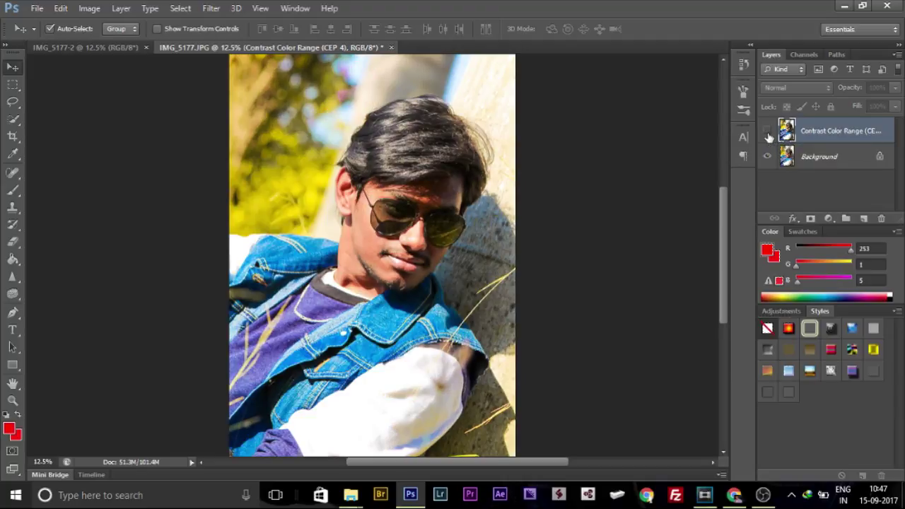
click(767, 132)
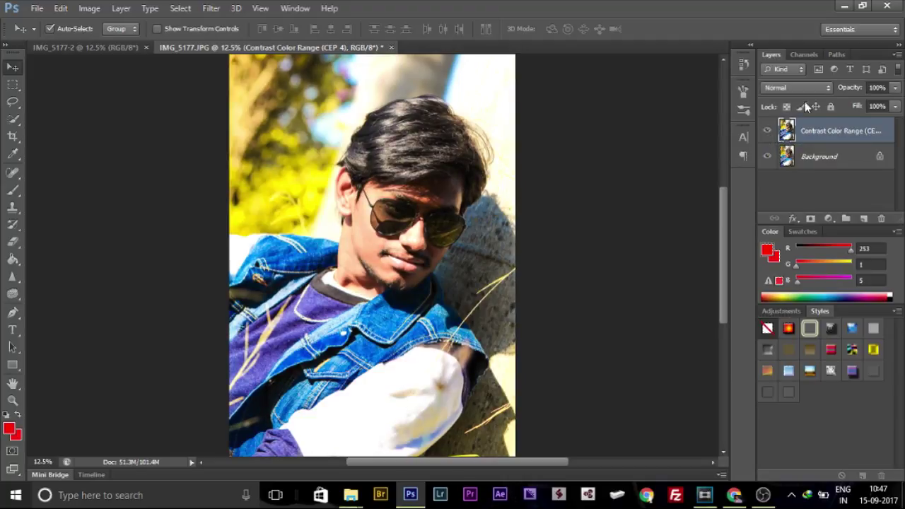
Step: Lower the Contrast Color Range layer's opacity to 57%, then compare before and after
click(896, 88)
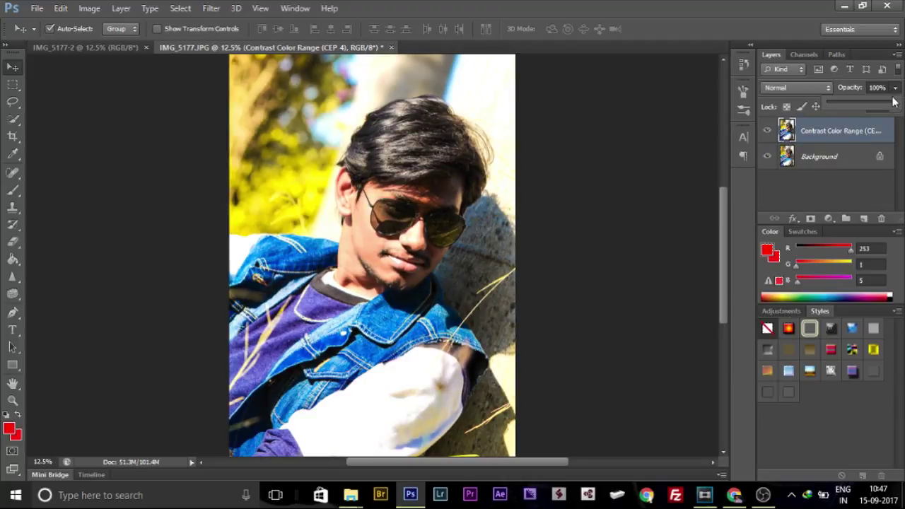
drag(895, 105, 867, 104)
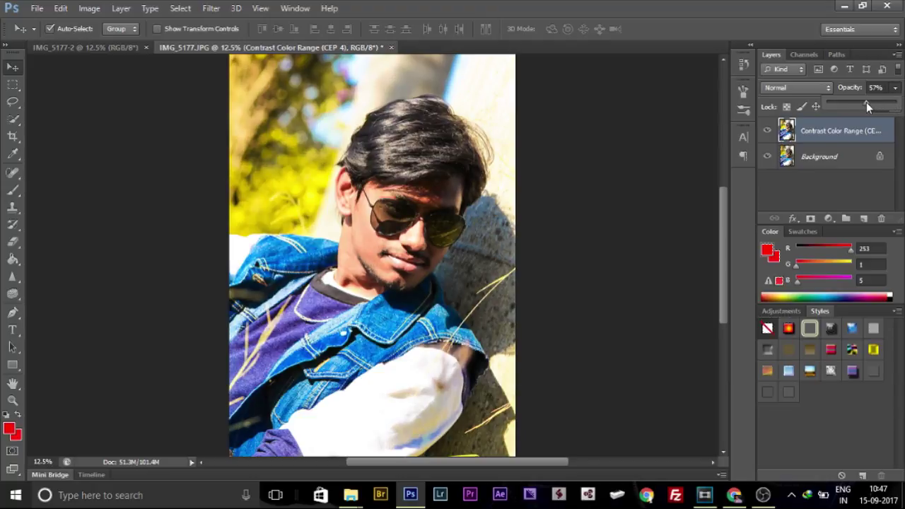
click(769, 132)
click(772, 131)
click(772, 130)
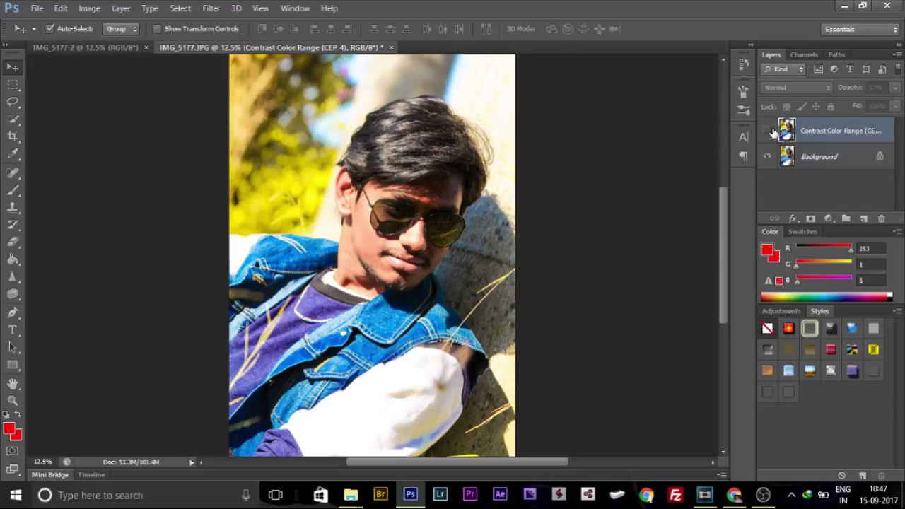
click(772, 130)
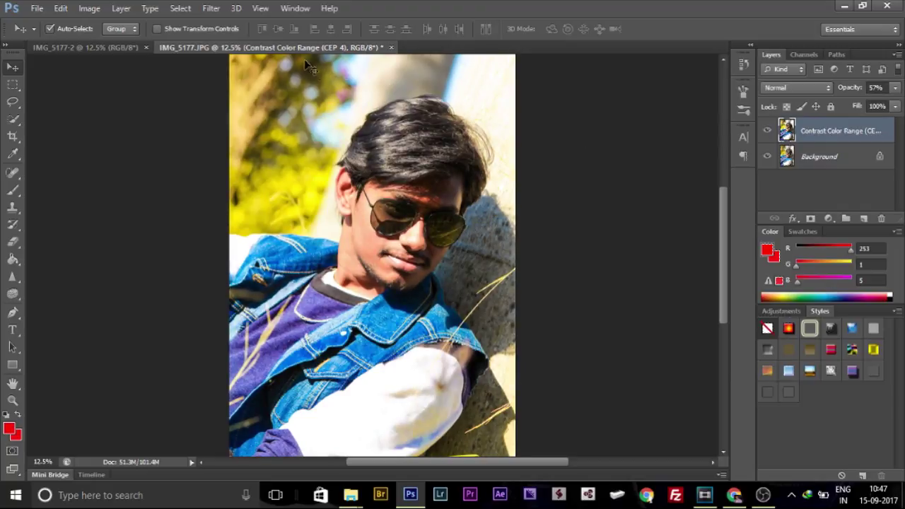
Step: Alternate between IMG_5177-2 and IMG_5177.JPG, finishing on the unedited IMG_5177-2 copy
click(96, 46)
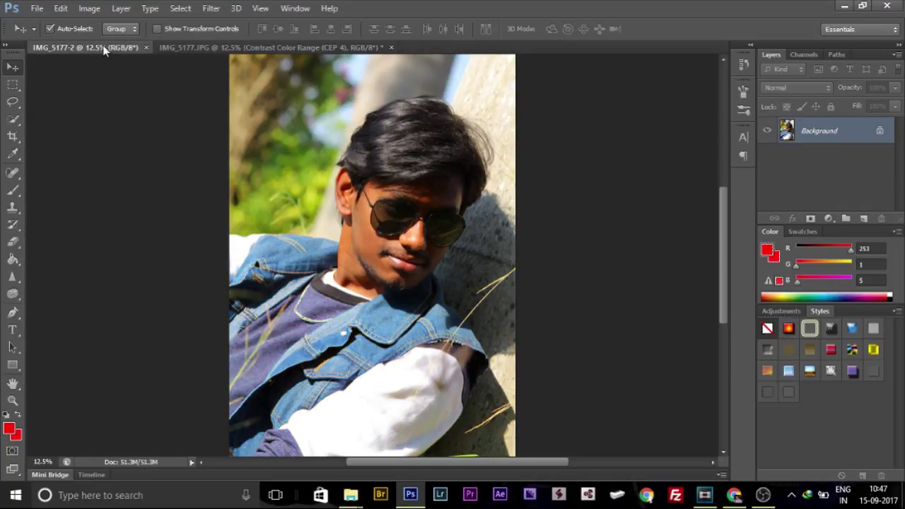
click(167, 48)
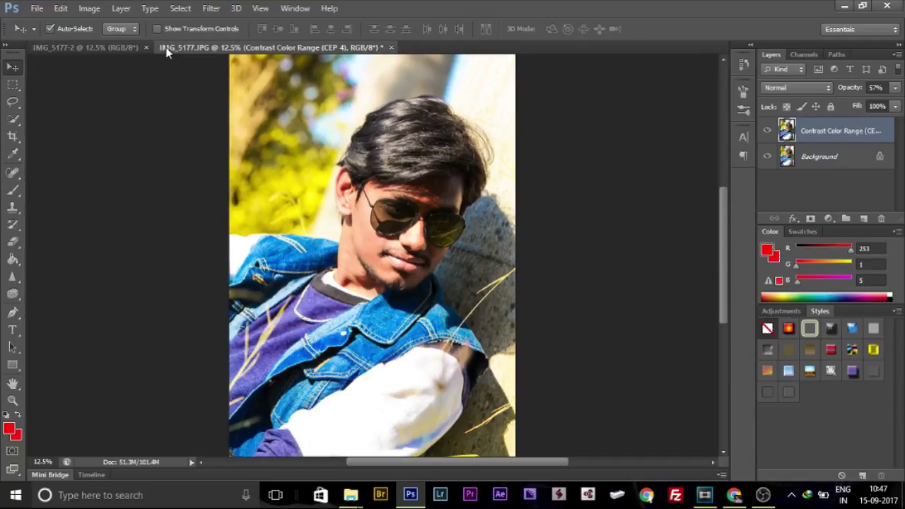
click(110, 48)
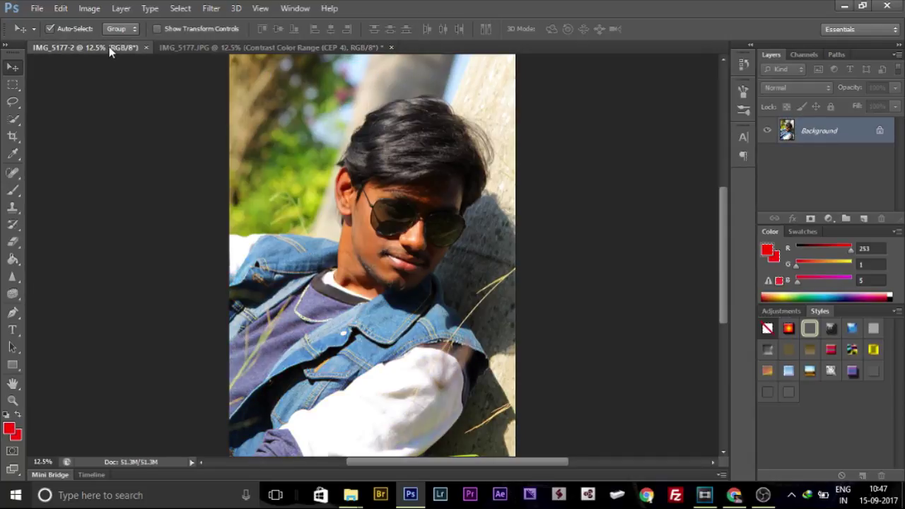
click(229, 50)
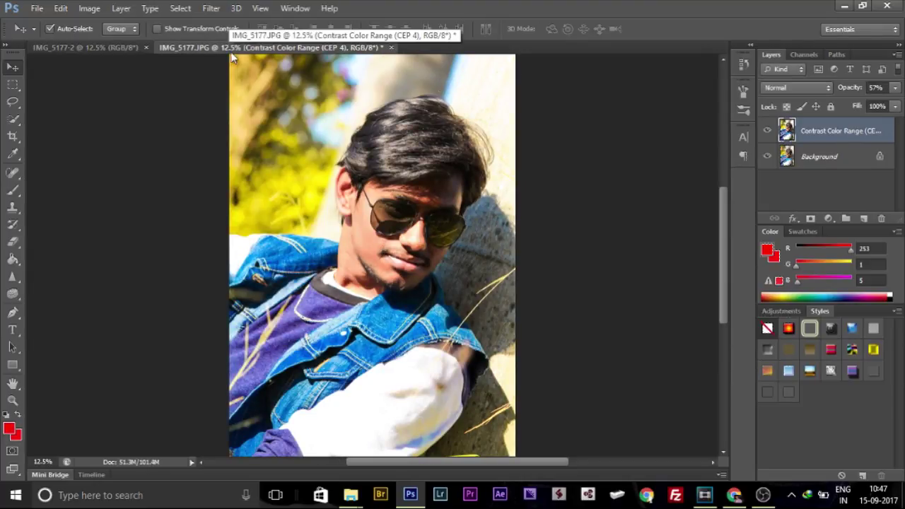
click(135, 47)
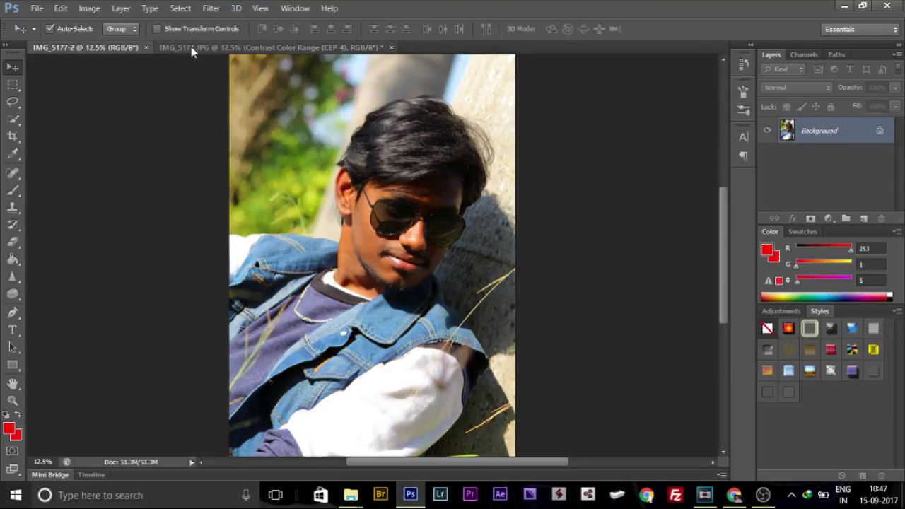